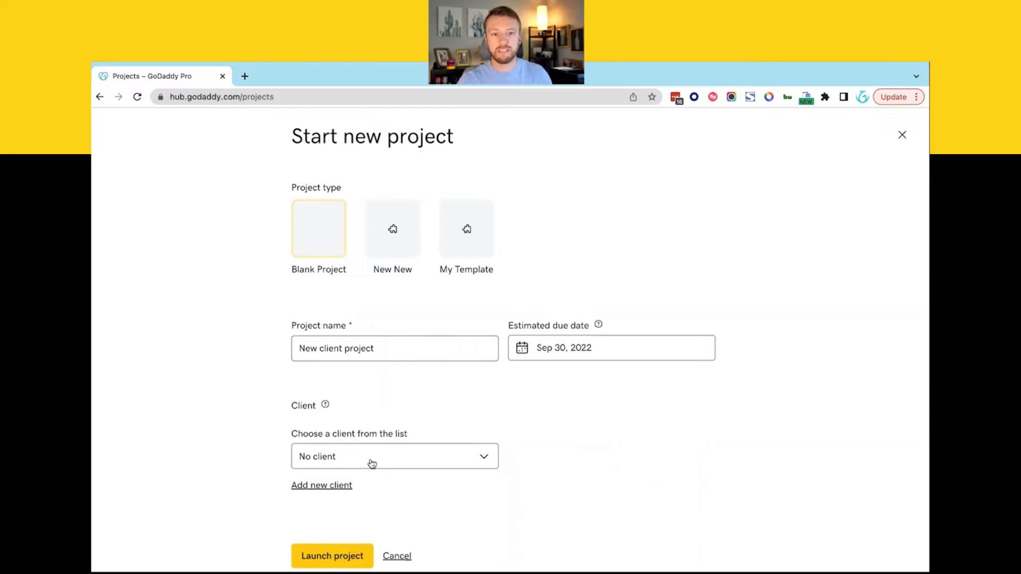
- Assign Awesome Client Name to the new client project and launch it
click(372, 463)
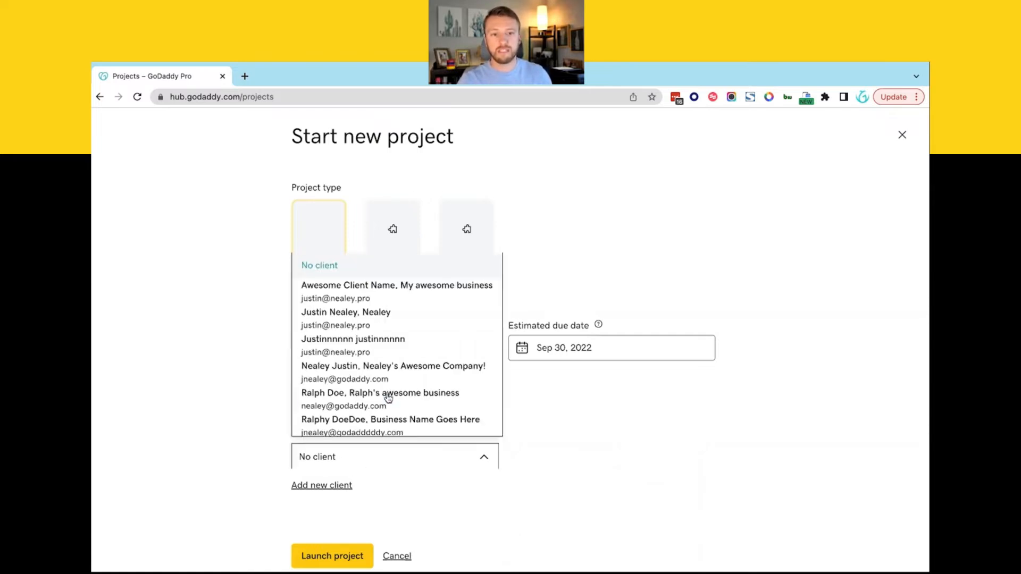
click(381, 298)
scroll(346, 519, down, 2)
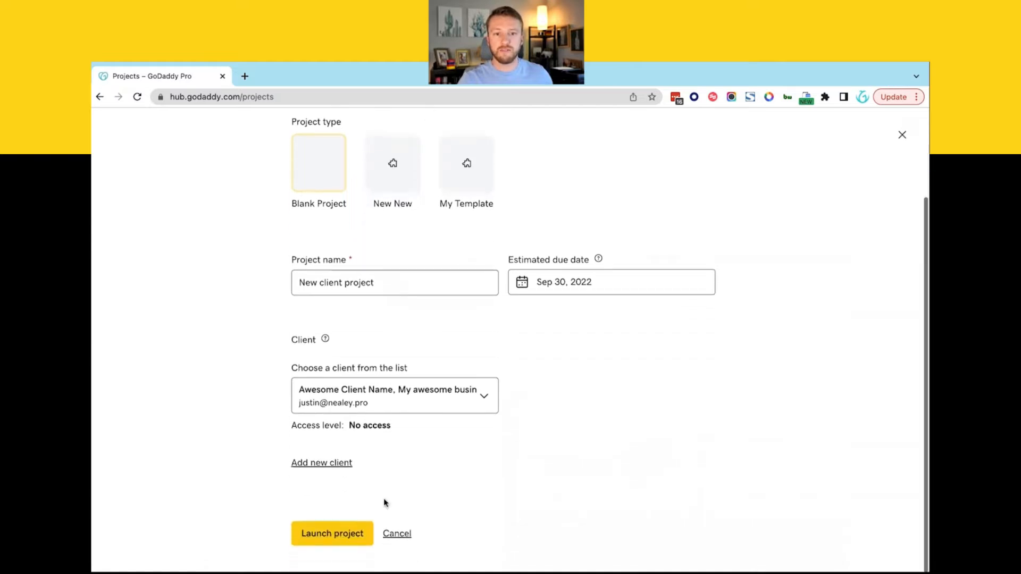
click(340, 535)
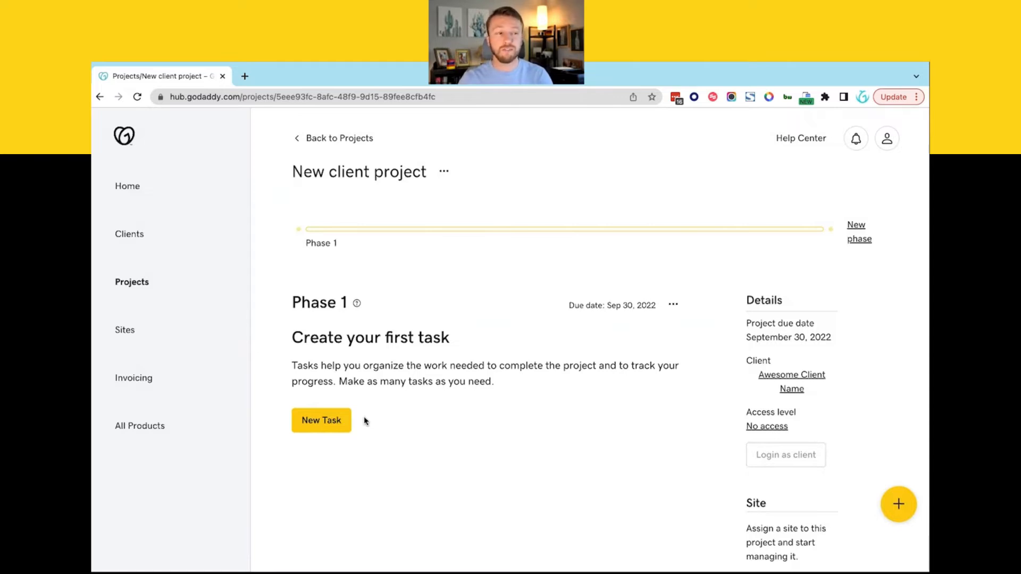
- Follow the project's Electronic signatures link to load the Acronis Signed files page
scroll(364, 420, down, 6)
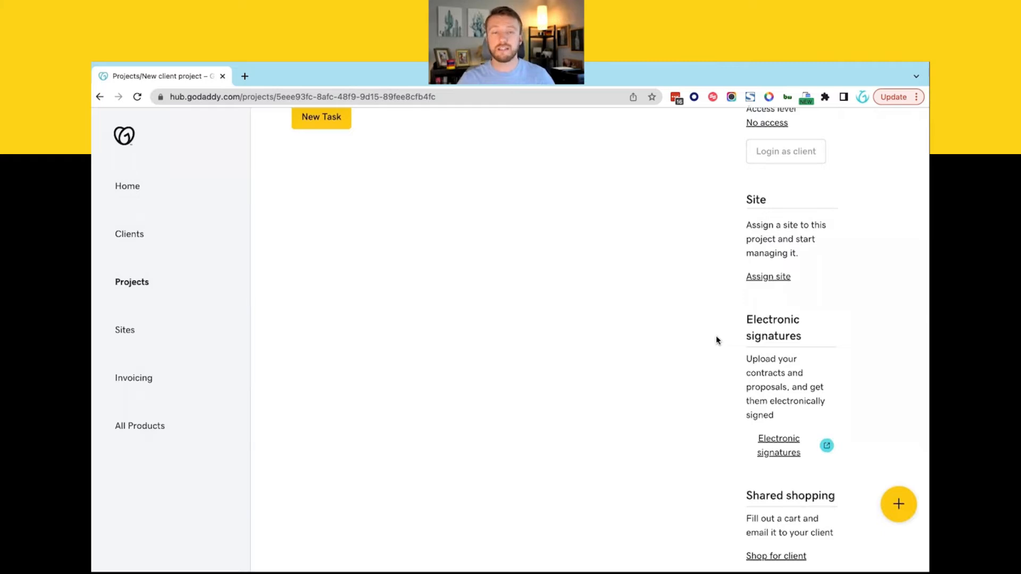
click(792, 445)
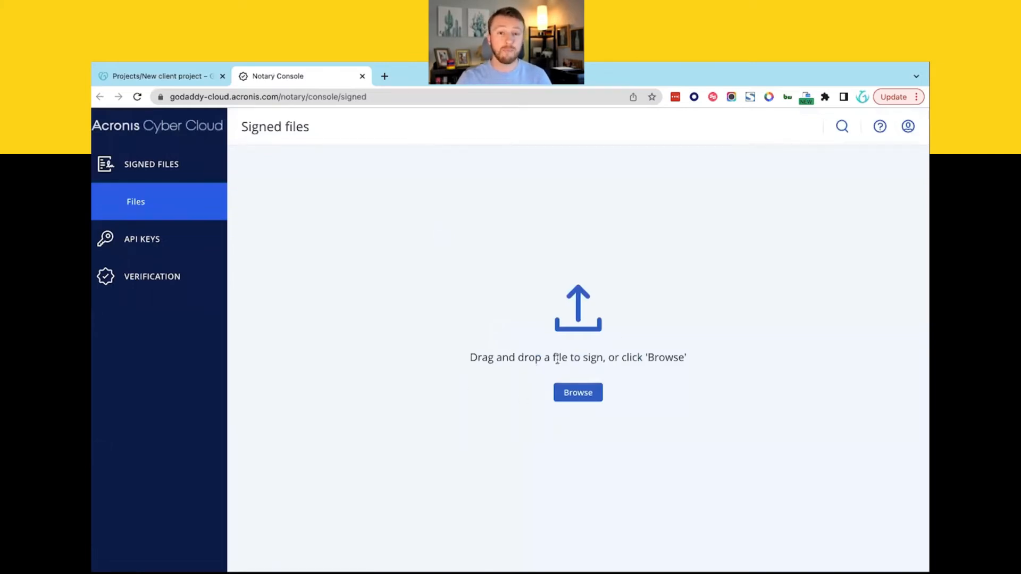
- Upload Simple-Website-Design-Agreement-Template.docx from Temp Folder for signing
click(578, 394)
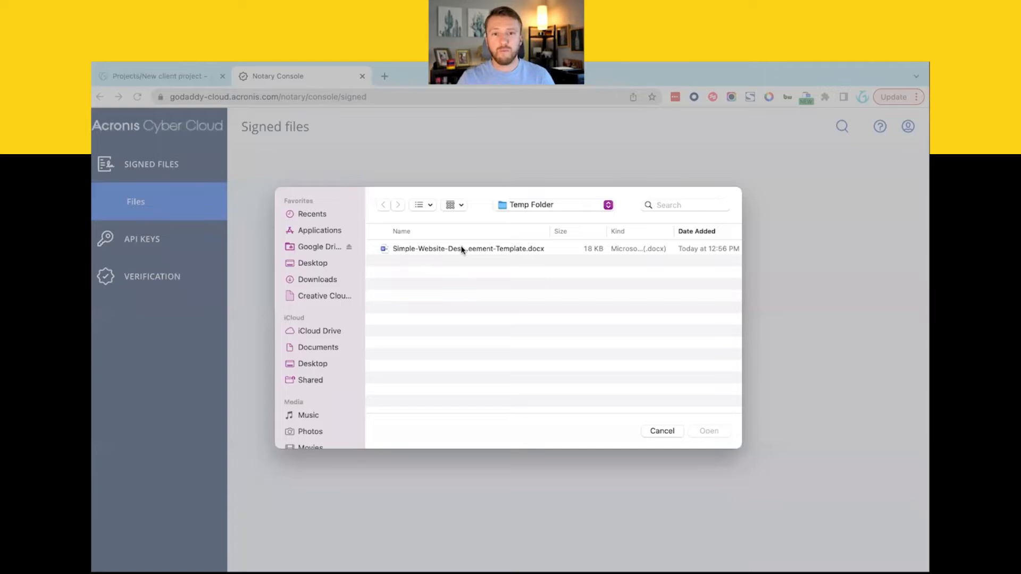
click(462, 249)
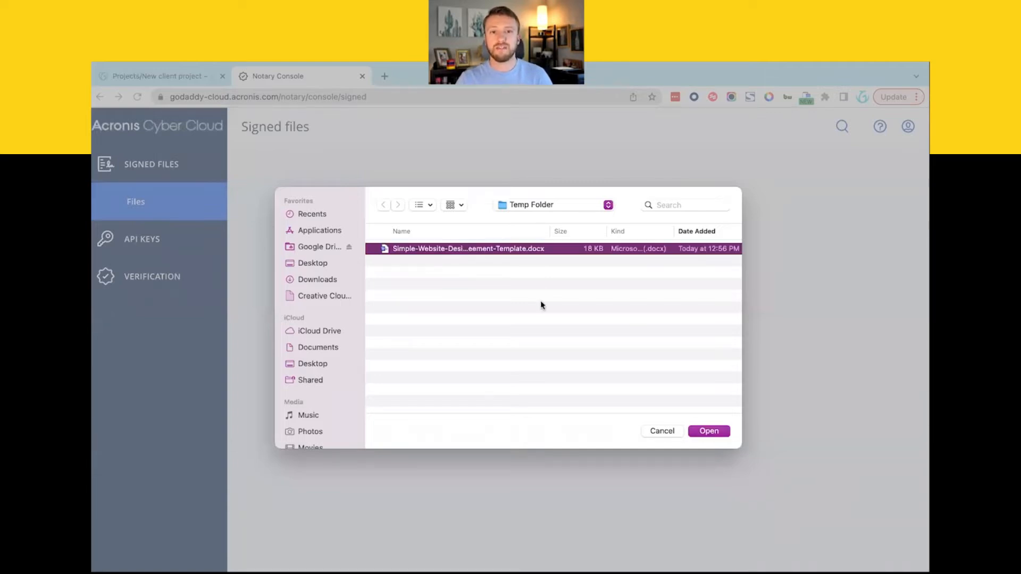
double_click(513, 250)
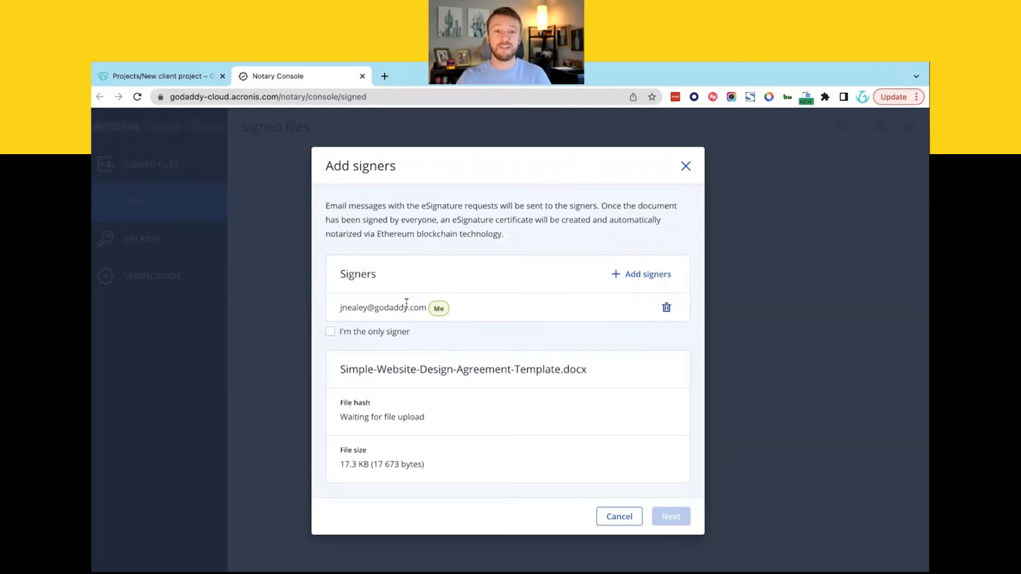
- Add a second signer to the agreement by entering and confirming their e-mail address
click(650, 274)
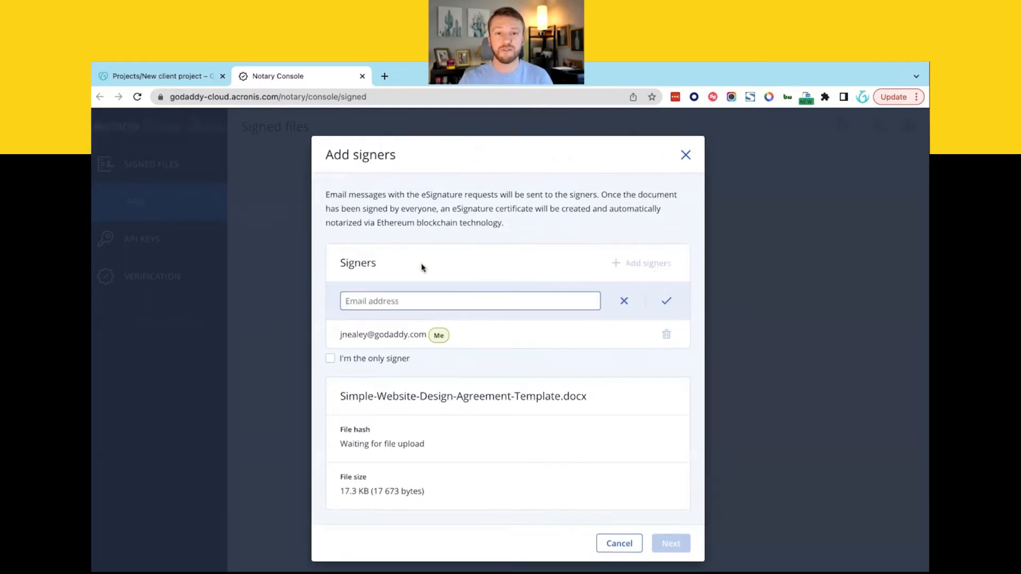
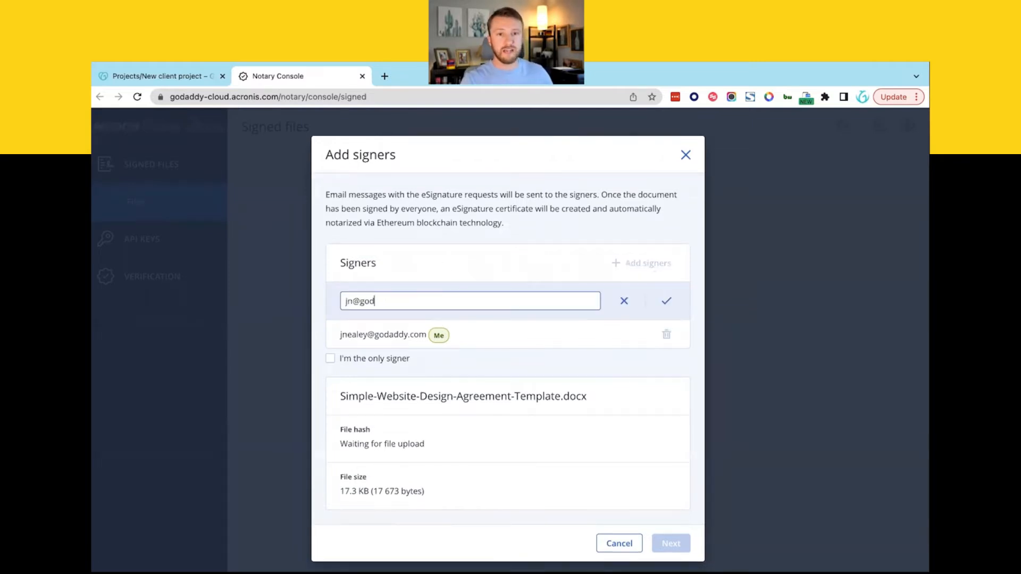
click(667, 303)
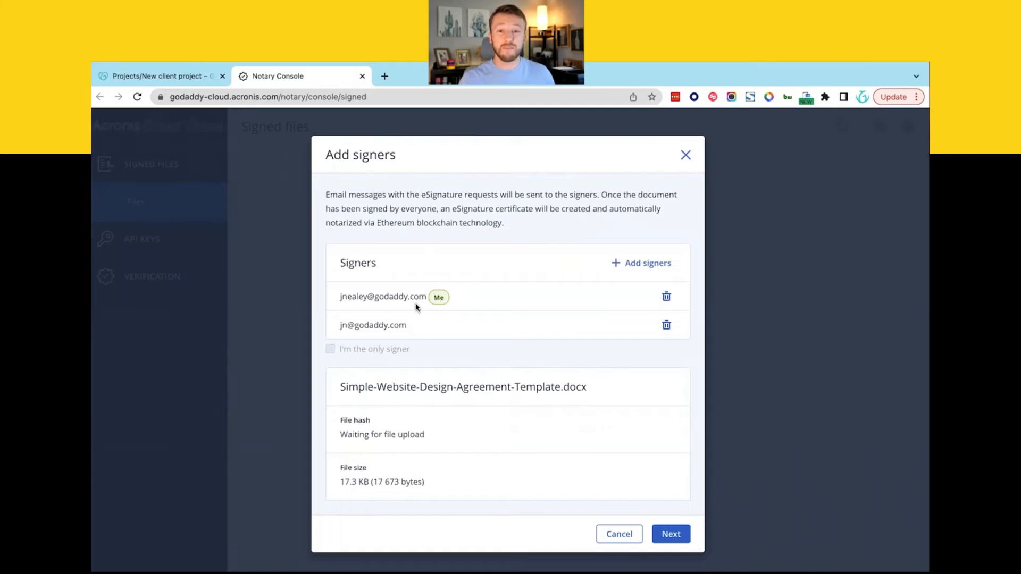
scroll(468, 343, down, 1)
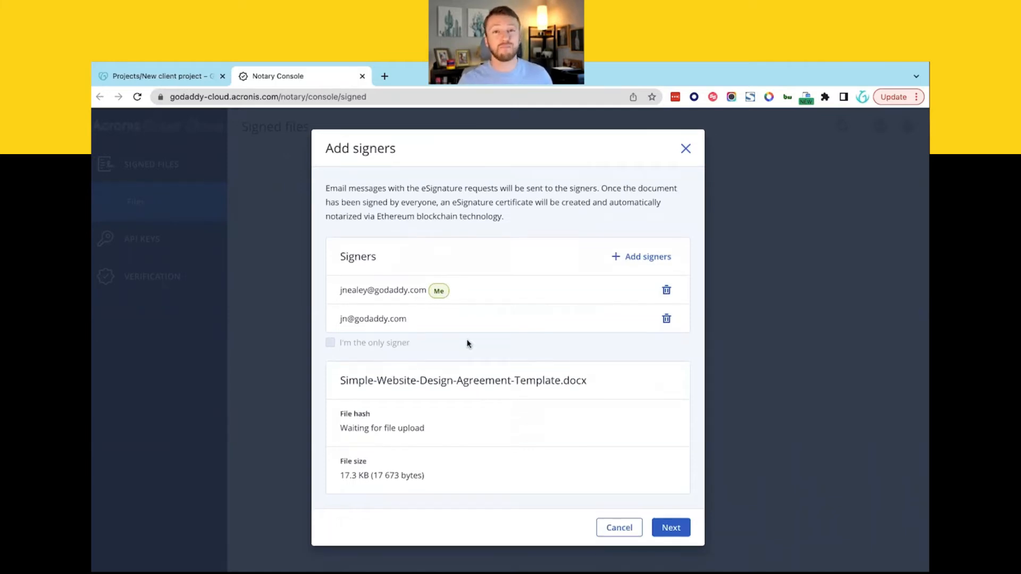
- Continue to the Add fields editor and scroll to the page 3 signature and date section
click(670, 532)
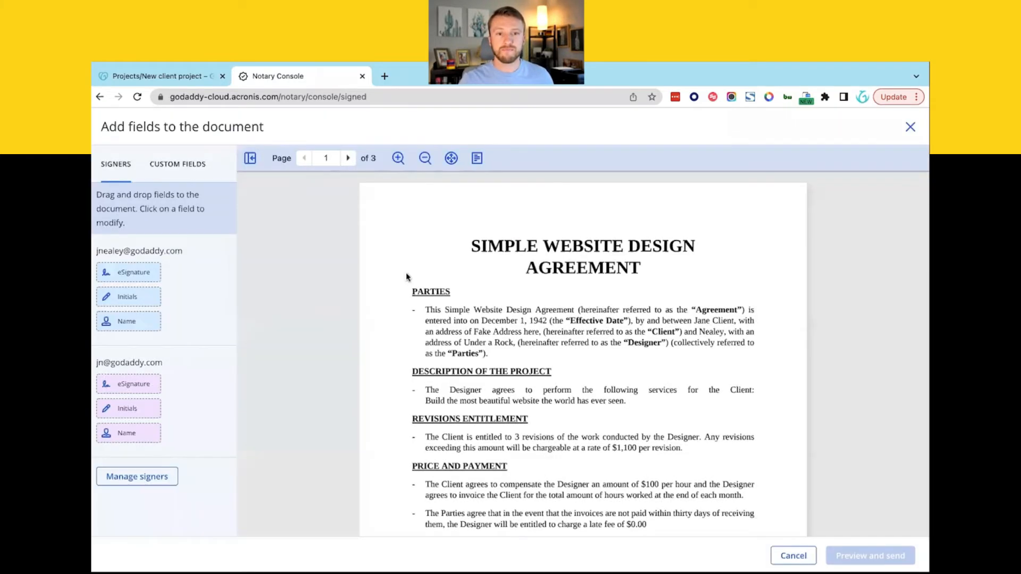
scroll(515, 378, down, 2)
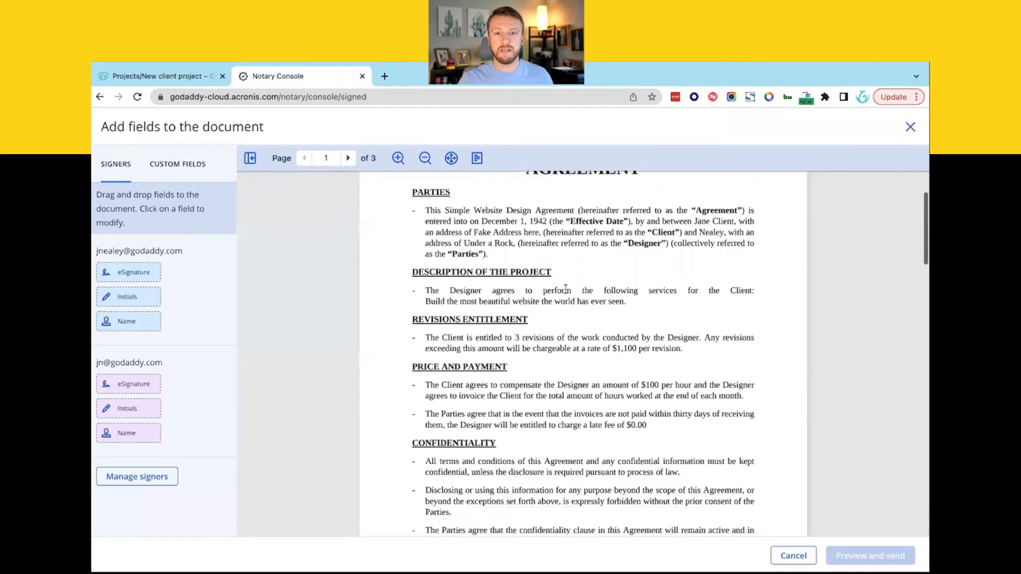
scroll(566, 289, down, 15)
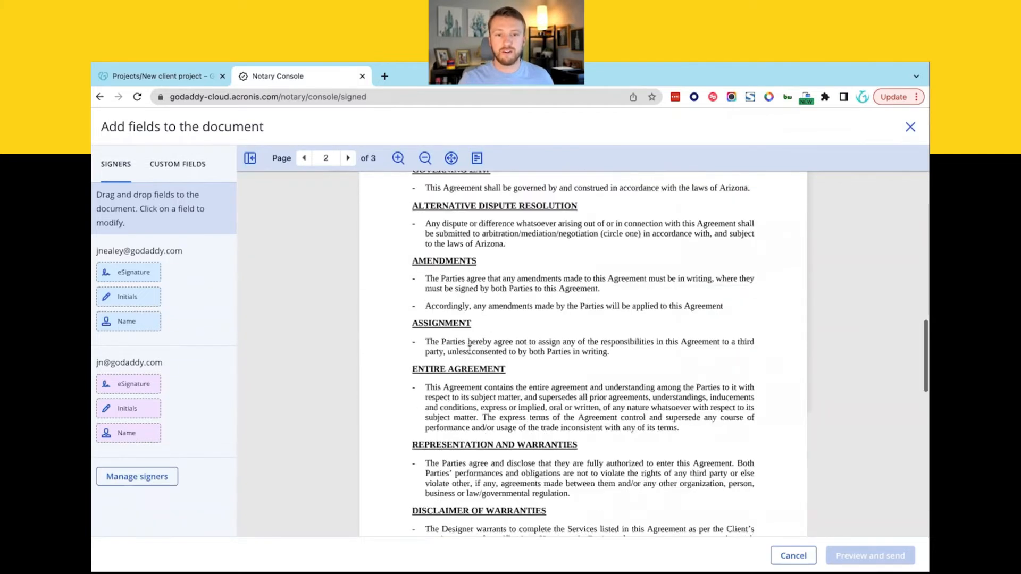
scroll(470, 349, down, 12)
scroll(470, 353, up, 1)
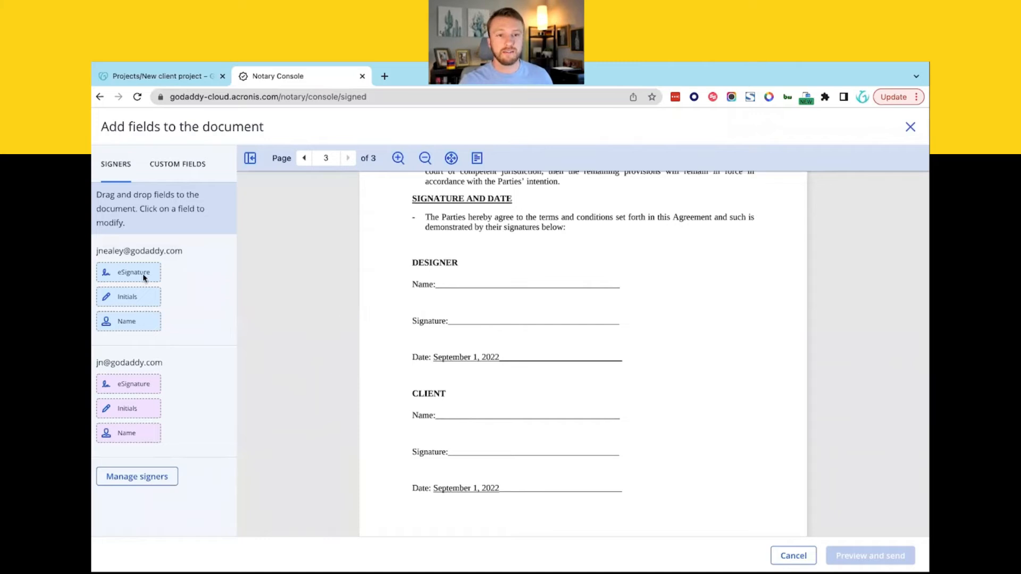
- Drop each signer's Name and eSignature fields onto the Designer and Client Name and Signature lines
drag(117, 324, 481, 269)
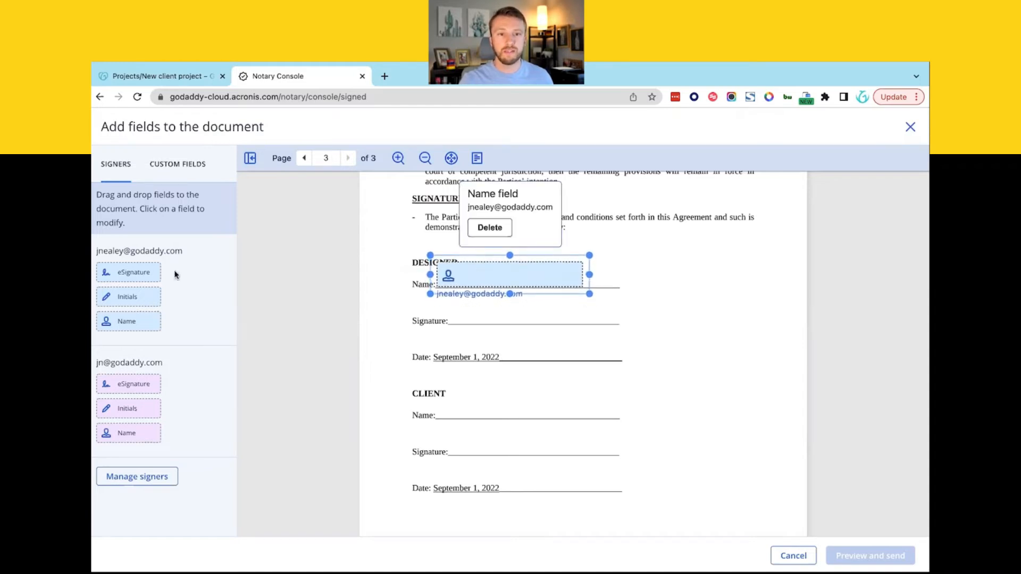
mouse_move(121, 274)
mouse_down()
mouse_move(481, 328)
mouse_move(445, 334)
mouse_move(505, 329)
mouse_move(484, 314)
mouse_up()
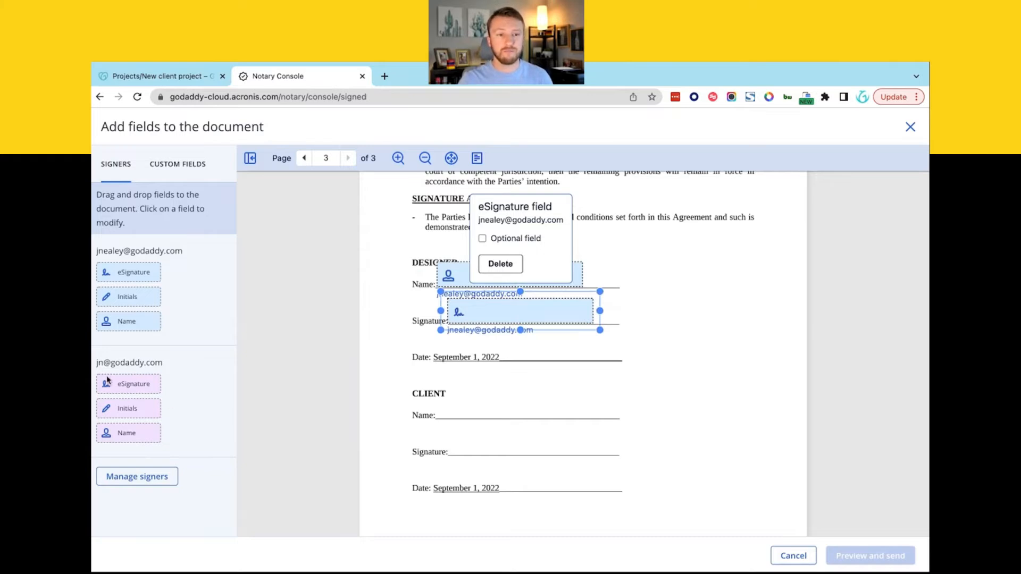
mouse_move(118, 391)
mouse_down()
mouse_move(481, 424)
mouse_move(471, 444)
mouse_move(512, 427)
mouse_up()
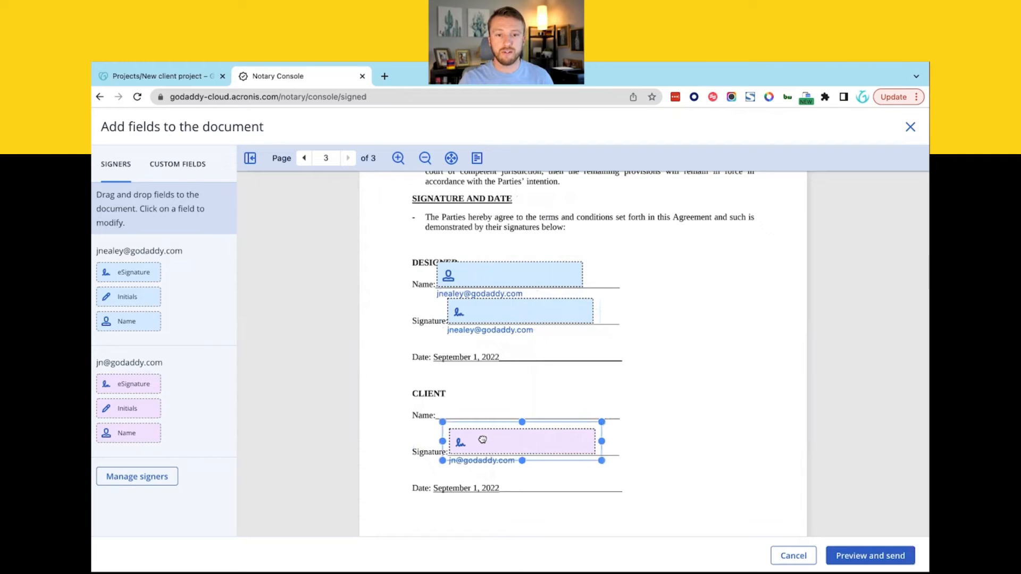
drag(126, 432, 446, 406)
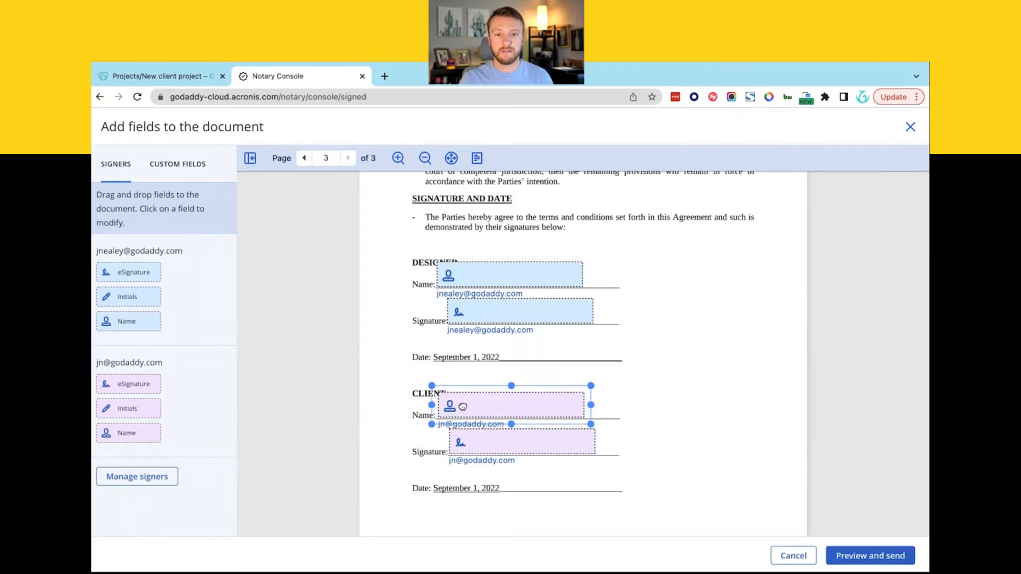
click(659, 439)
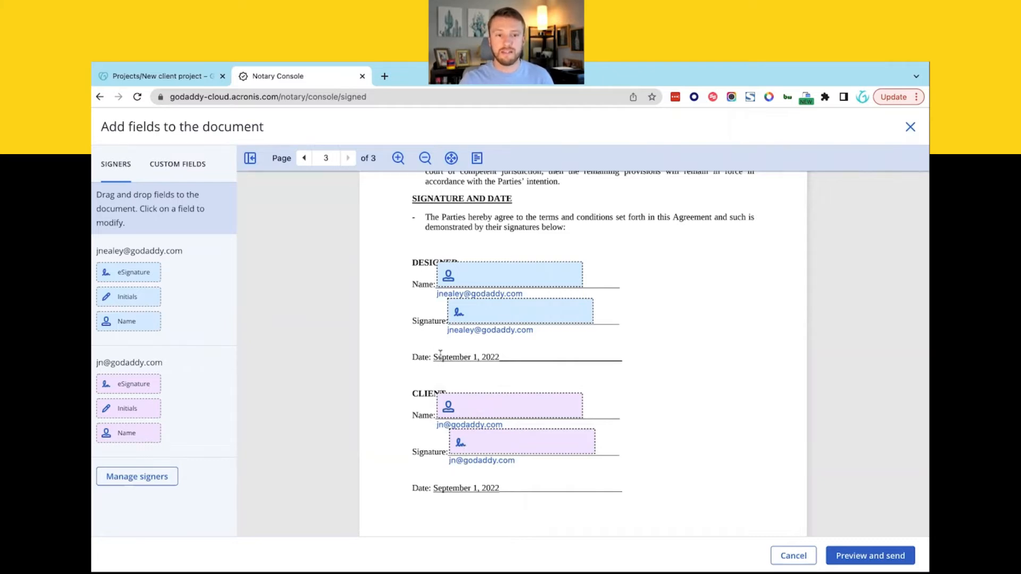
scroll(381, 303, up, 2)
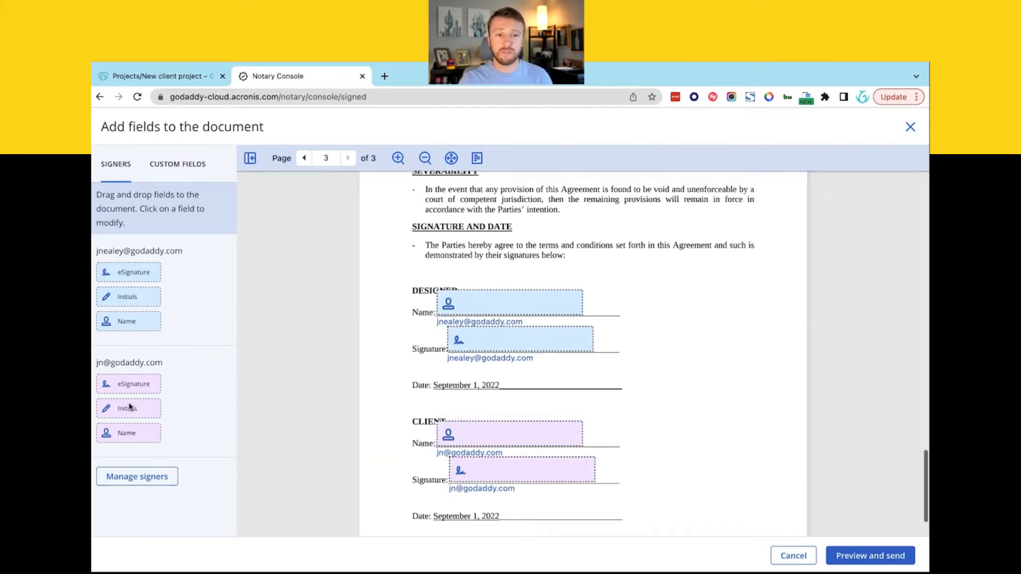
scroll(396, 300, up, 5)
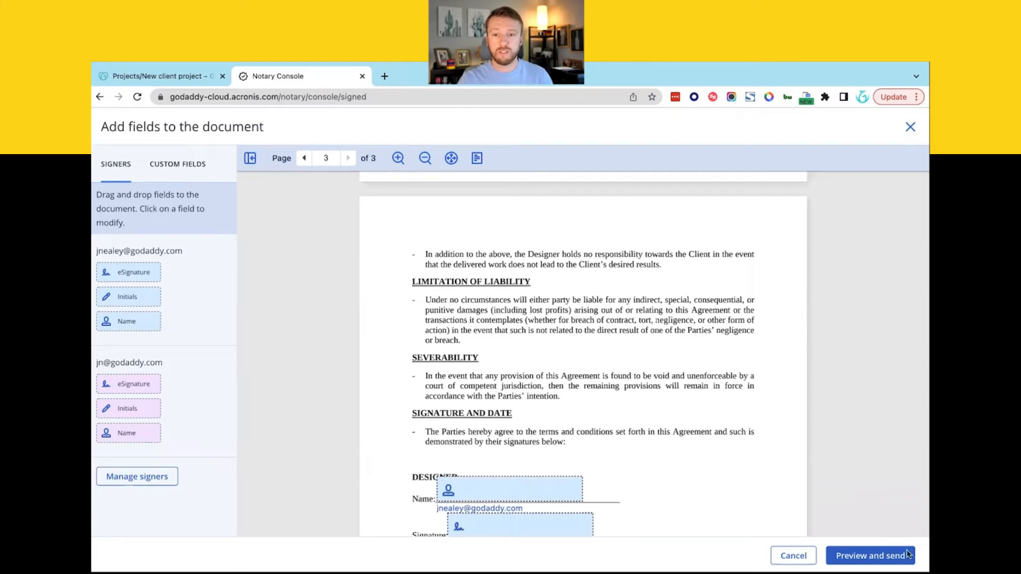
- Review the agreement's pages in preview, then send the eSignature request to both signers
click(870, 557)
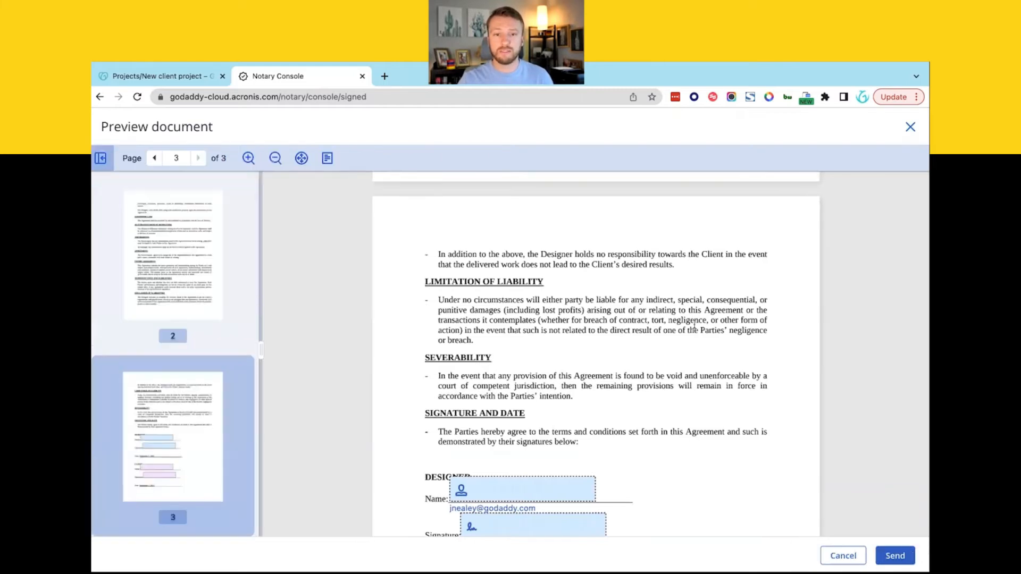
scroll(611, 384, up, 20)
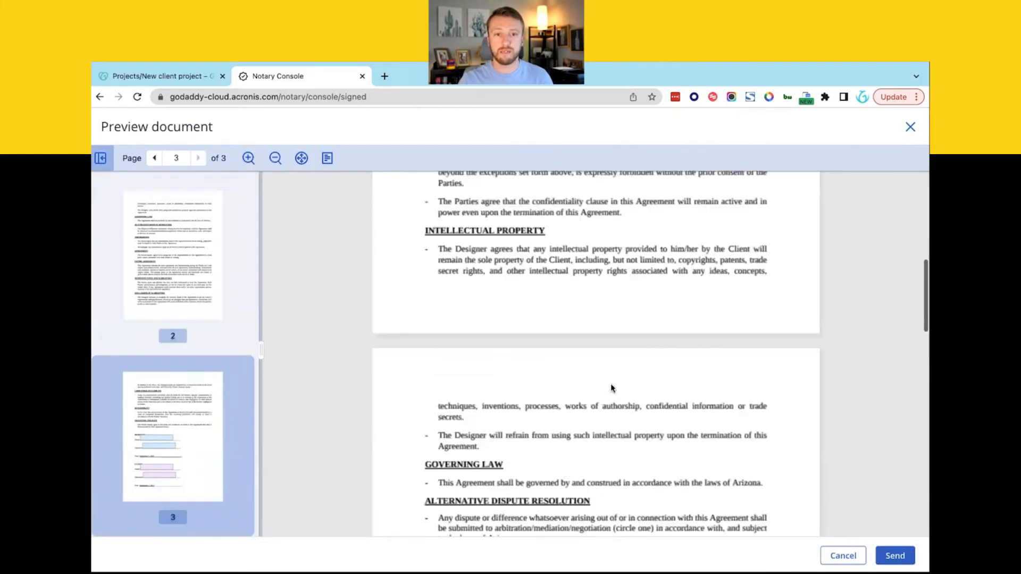
scroll(577, 420, down, 18)
scroll(577, 420, down, 8)
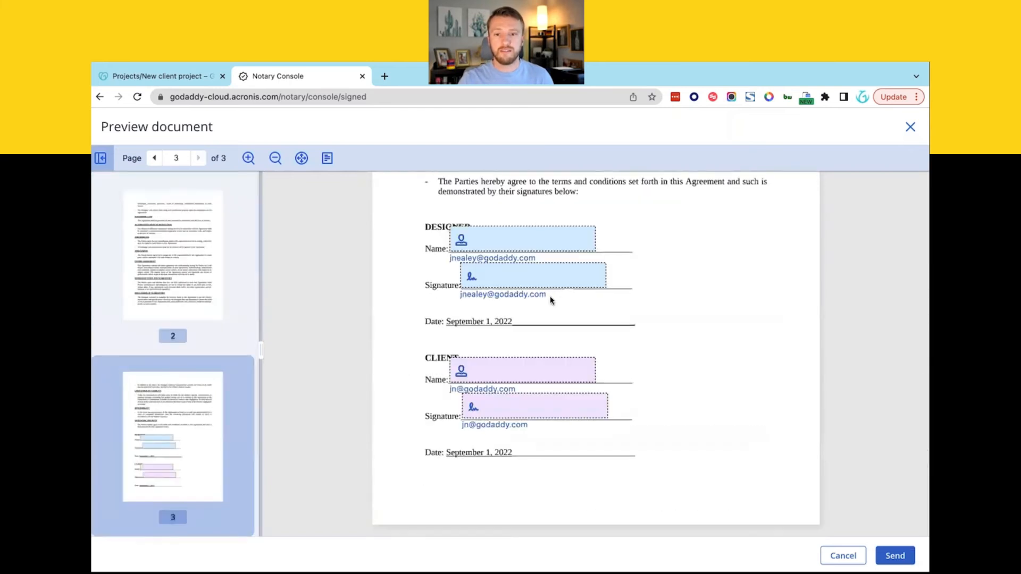
click(895, 556)
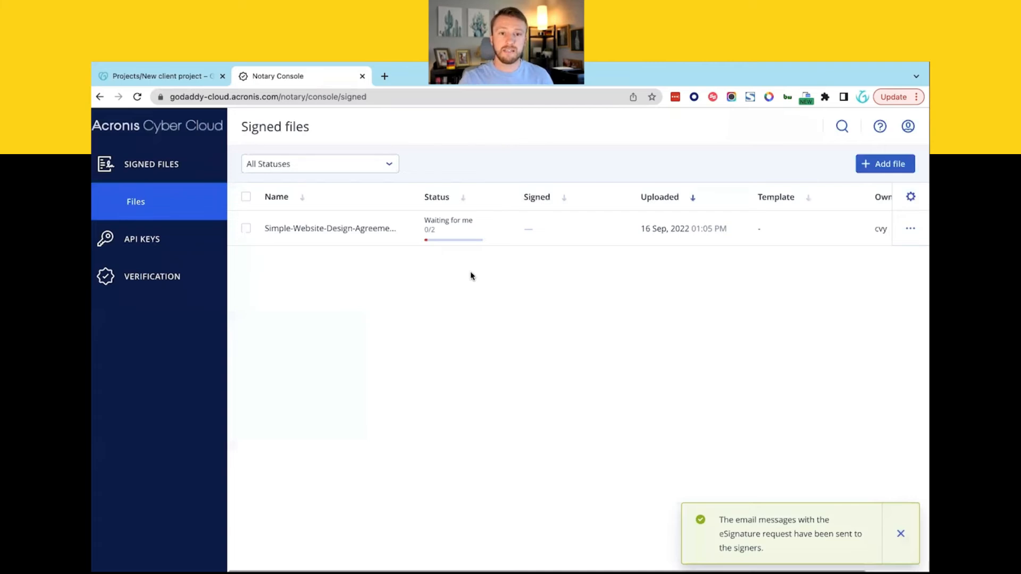
- Open the Simple-Website-Design-Agreement row's details panel, showing 0/2 signatures
click(452, 231)
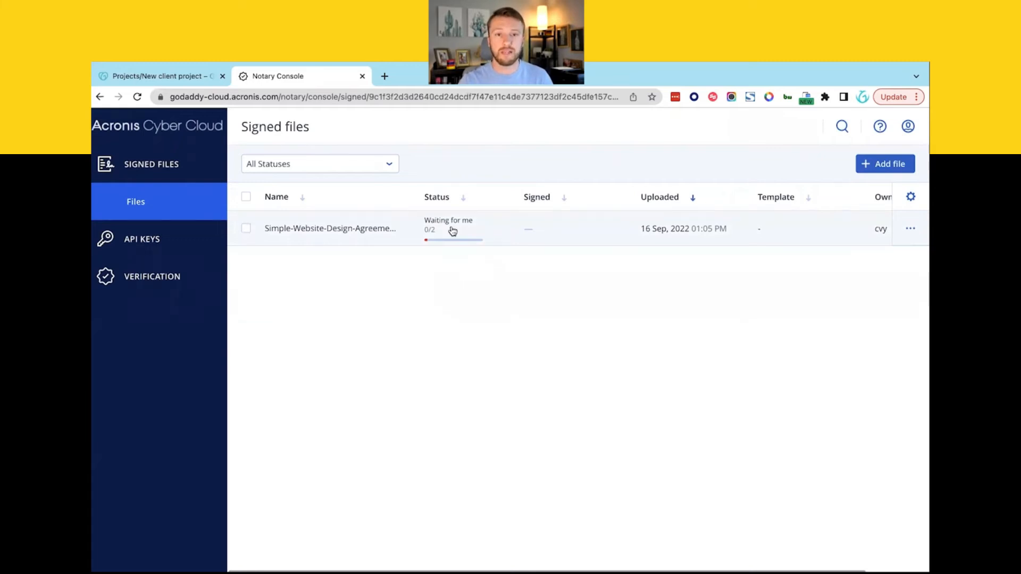
- Enter your full name and initials, discard a drawn signature, keep the suggested eSignature, accept terms
click(882, 250)
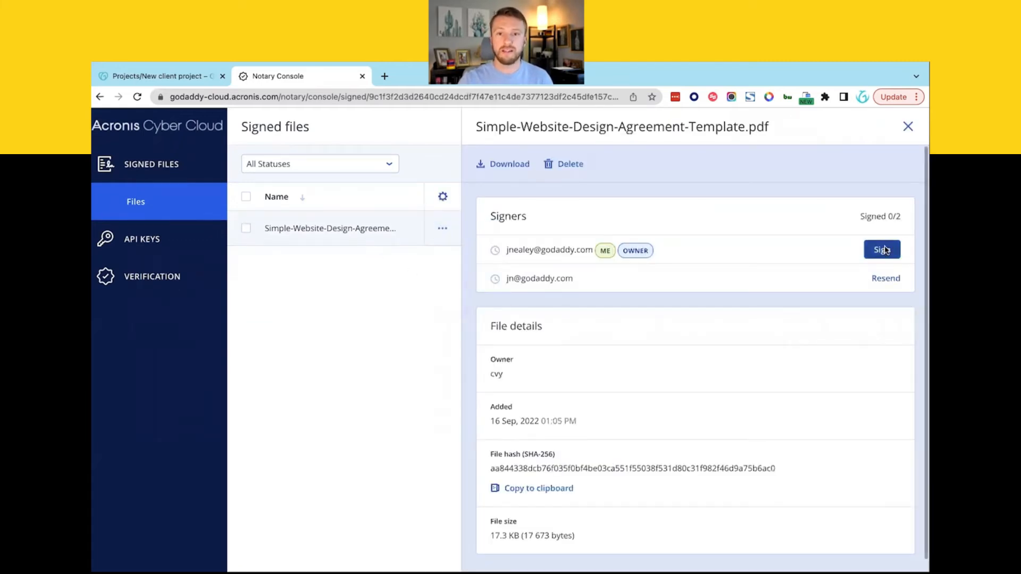
text(Justin)
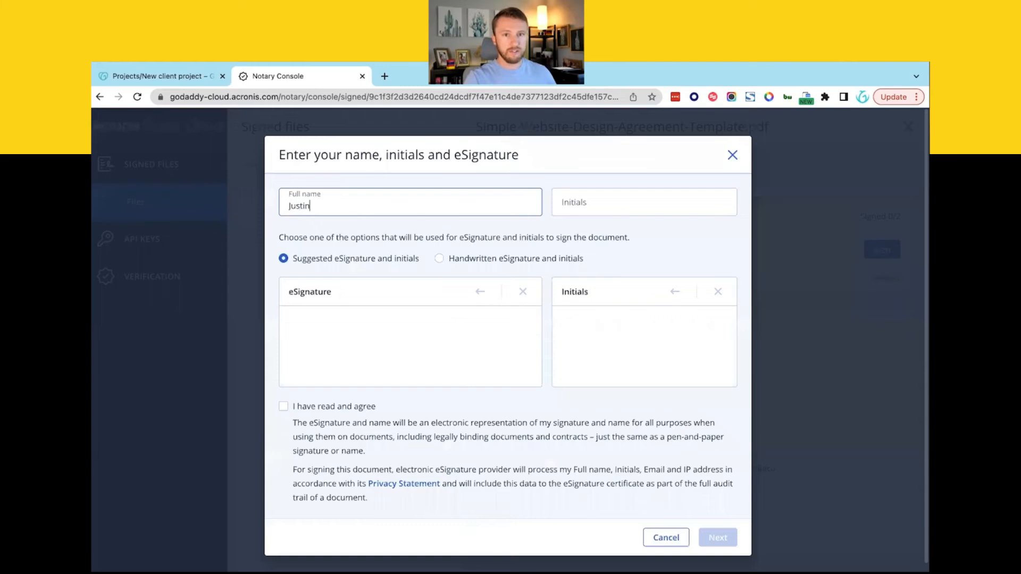
text( Nealey)
key(Tab)
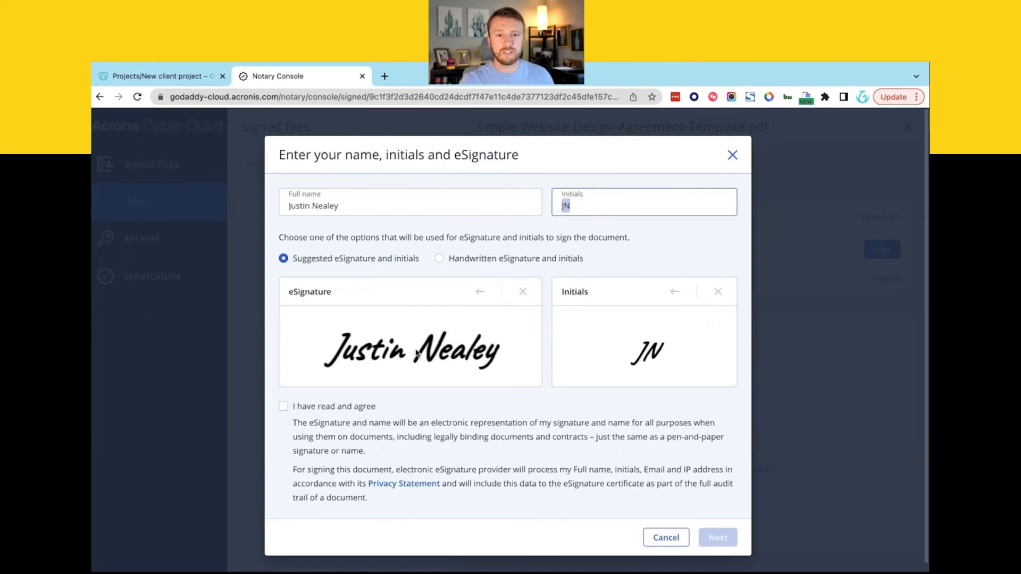
click(449, 259)
mouse_move(346, 344)
mouse_down()
mouse_move(354, 389)
mouse_move(412, 343)
mouse_move(481, 313)
mouse_up()
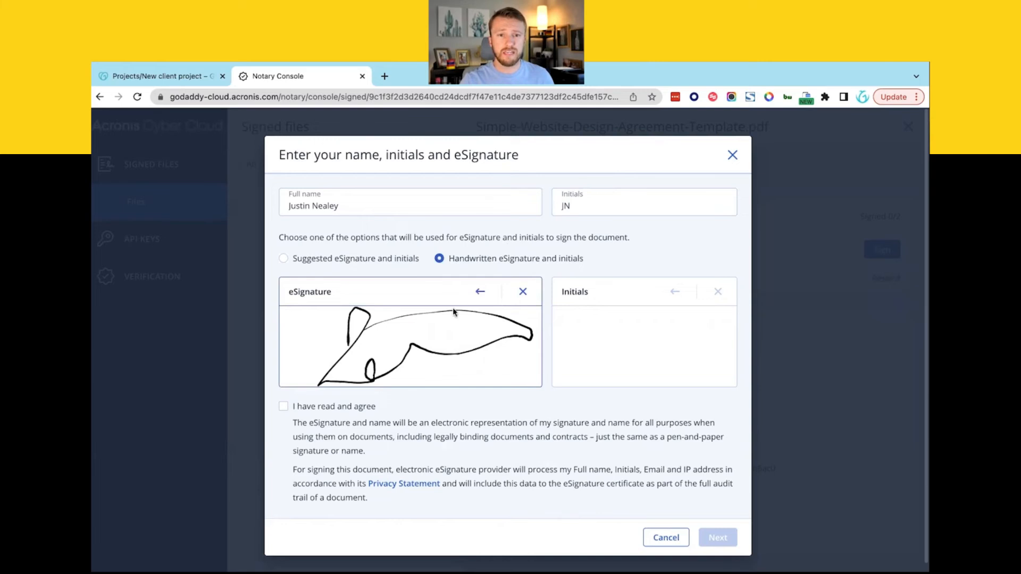
click(523, 291)
click(326, 261)
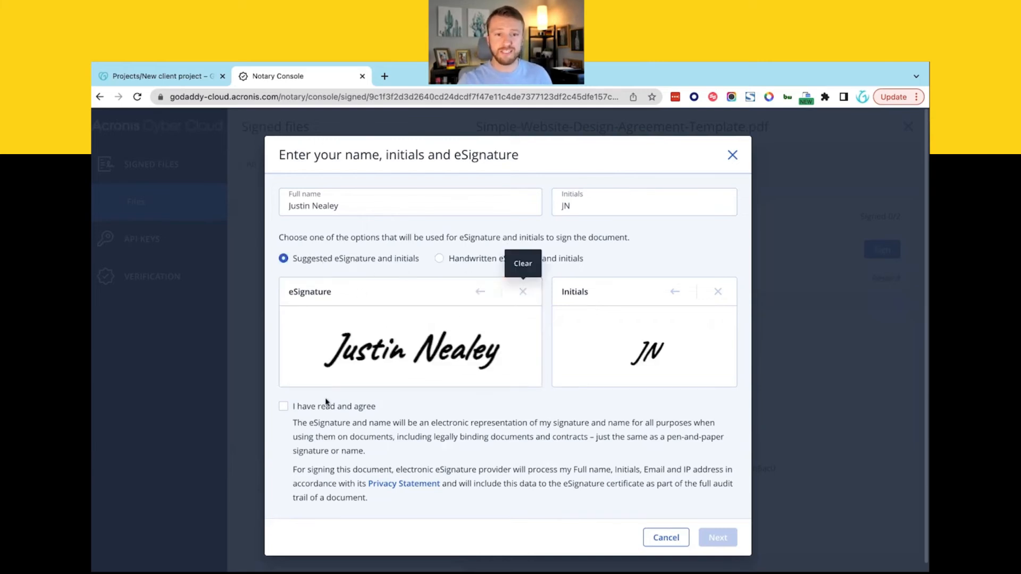
click(304, 407)
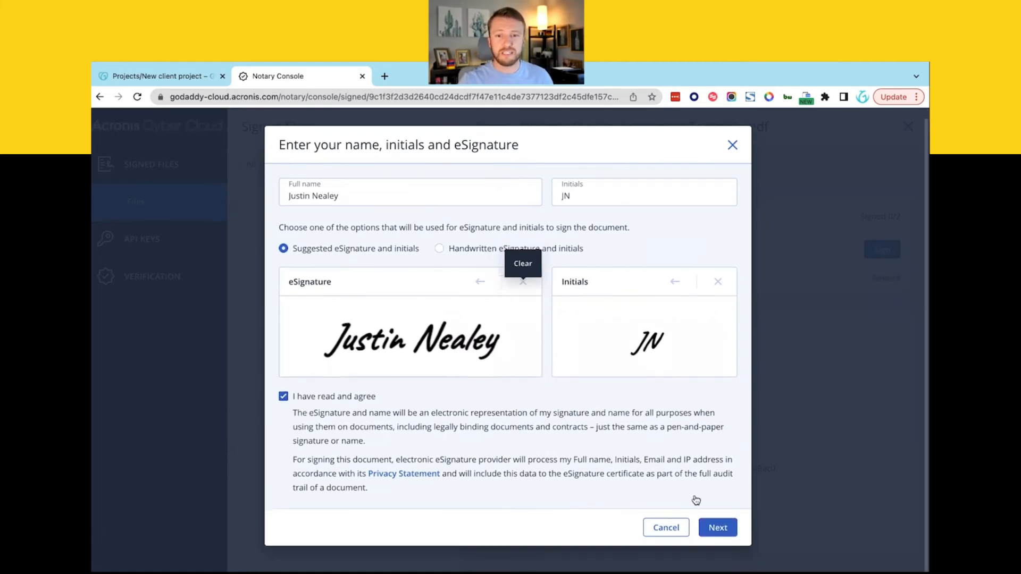
click(716, 536)
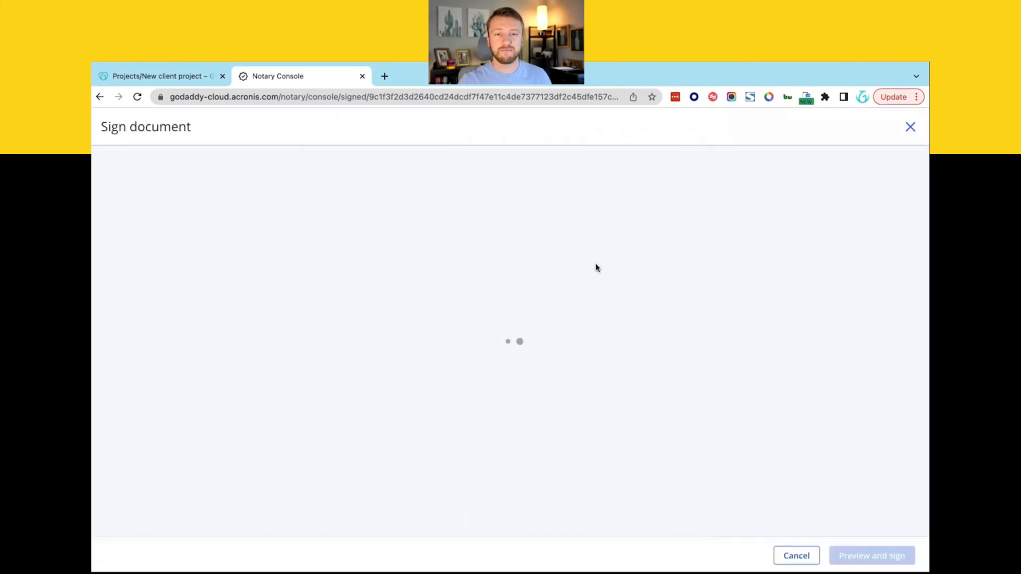
- Place your eSignature on the page 3 Designer line, preview, and sign the agreement
scroll(446, 371, down, 6)
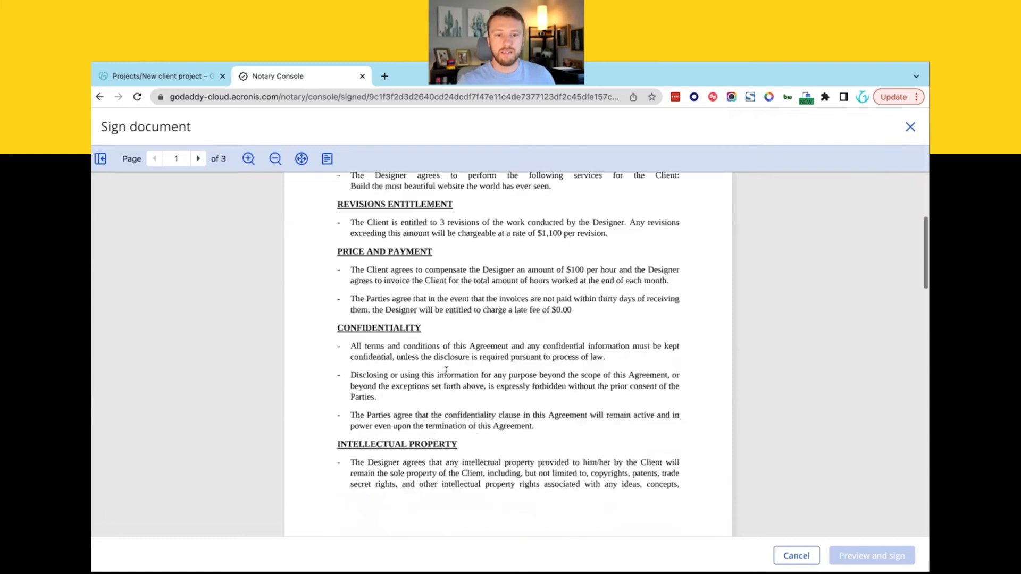
scroll(446, 372, down, 20)
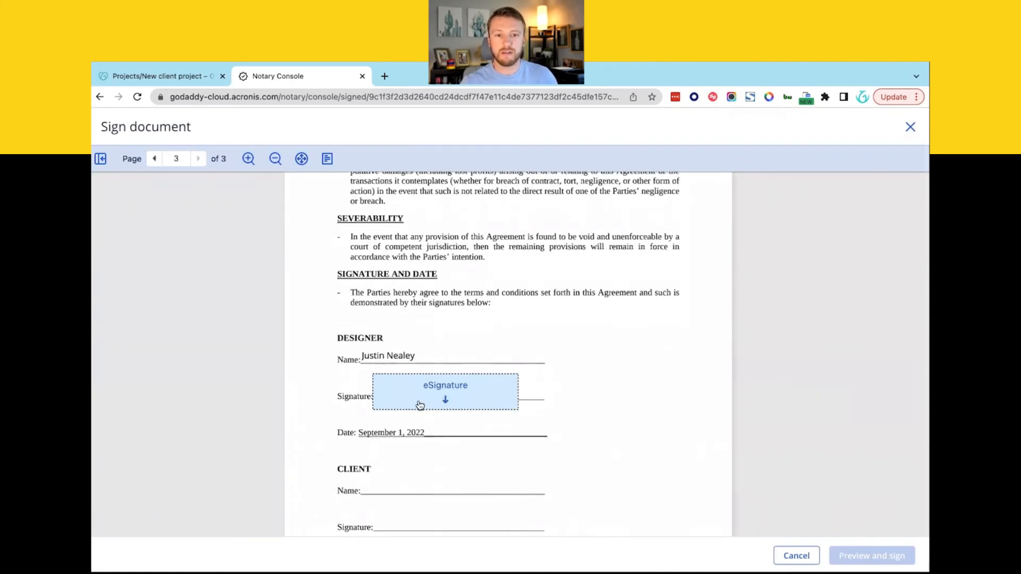
click(448, 400)
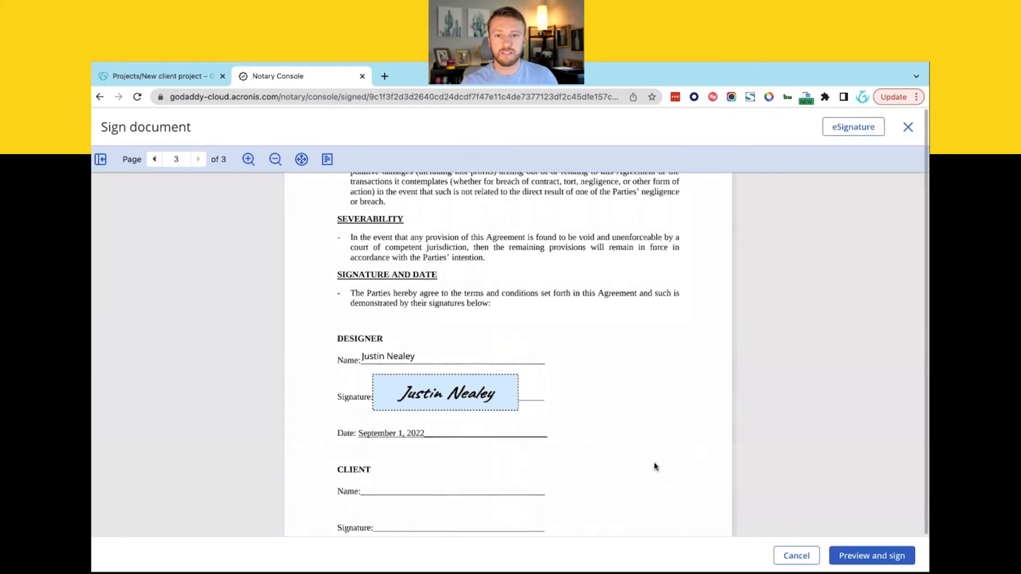
click(867, 556)
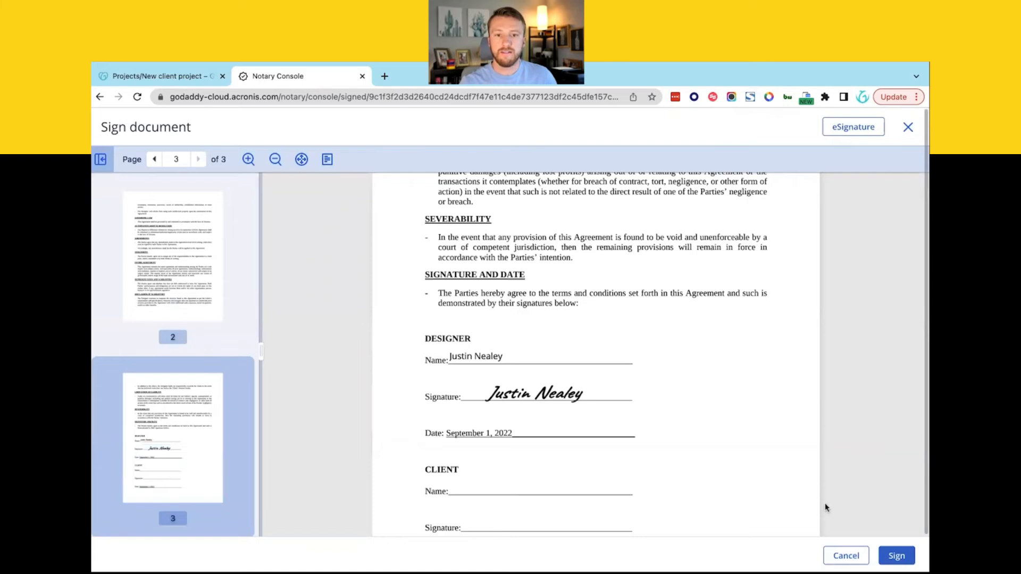
click(897, 555)
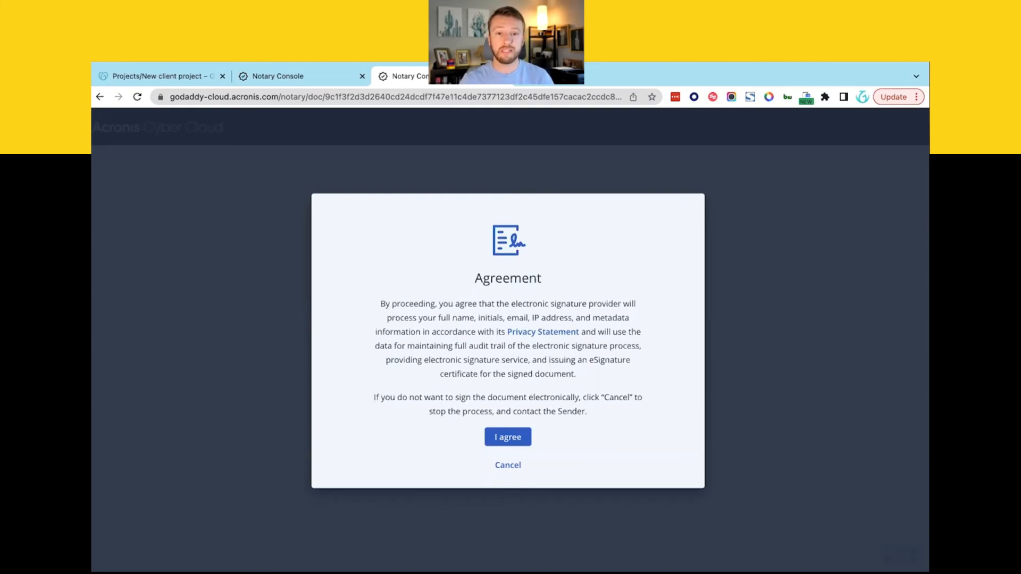
- Accept the eSignature terms and fill in the client's full name and initials in the Client section
click(506, 438)
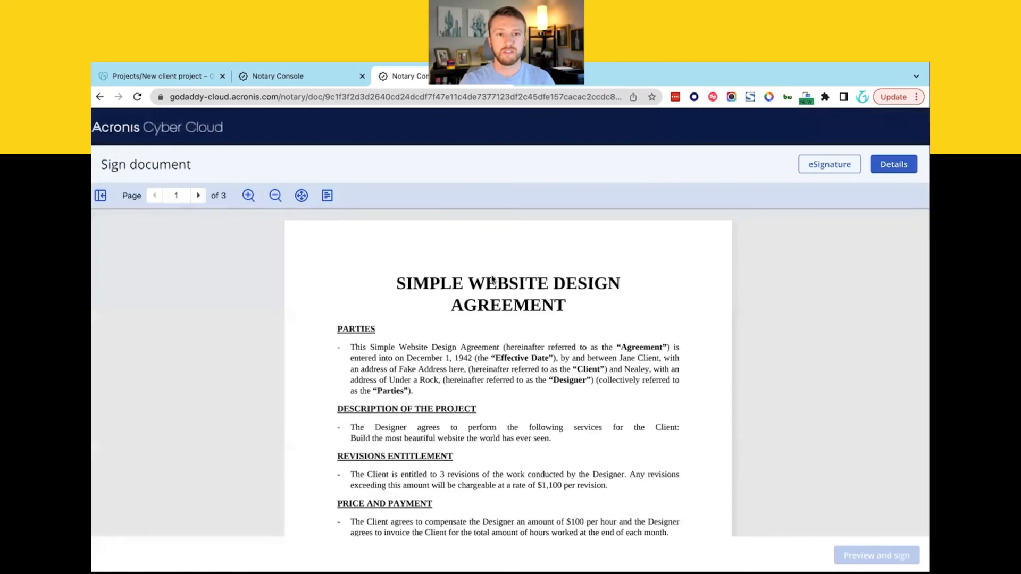
scroll(488, 413, down, 10)
scroll(487, 413, down, 10)
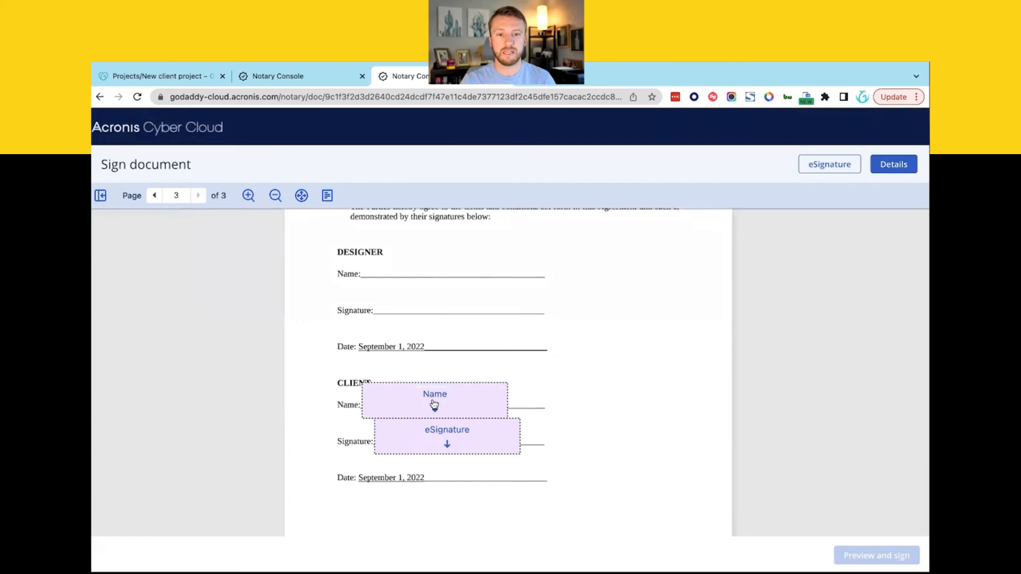
click(434, 407)
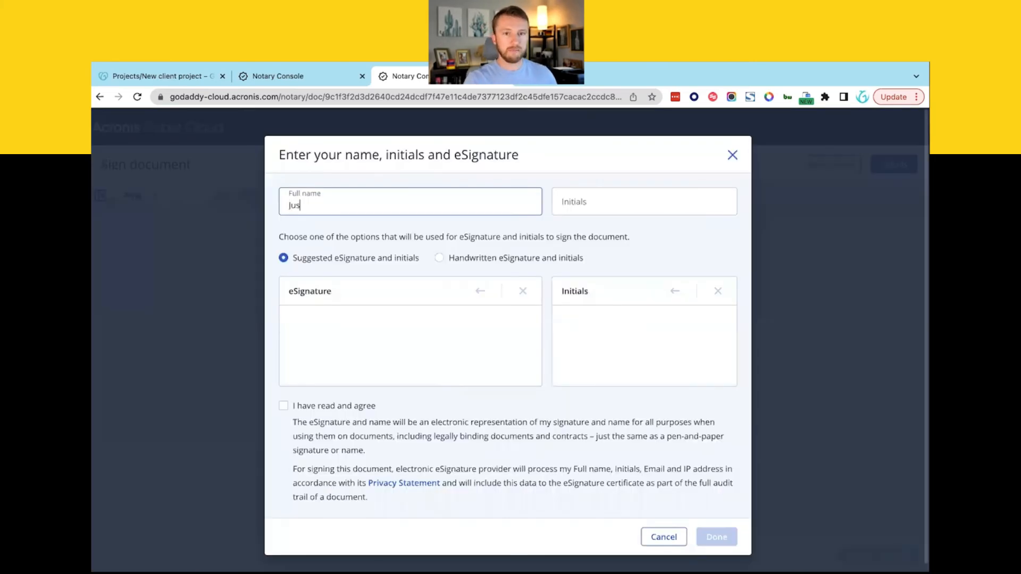
text(Nealey Justin)
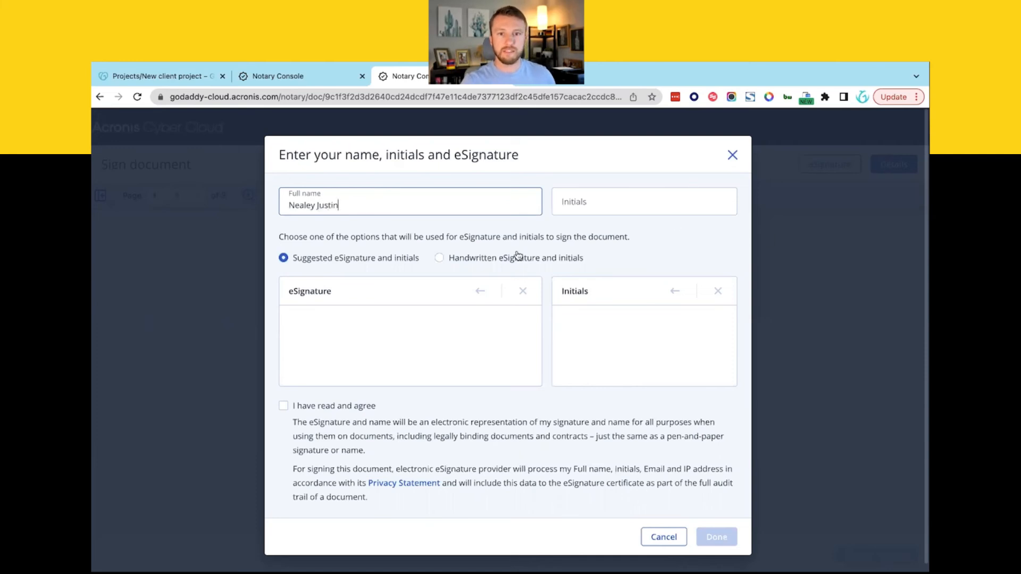
click(612, 208)
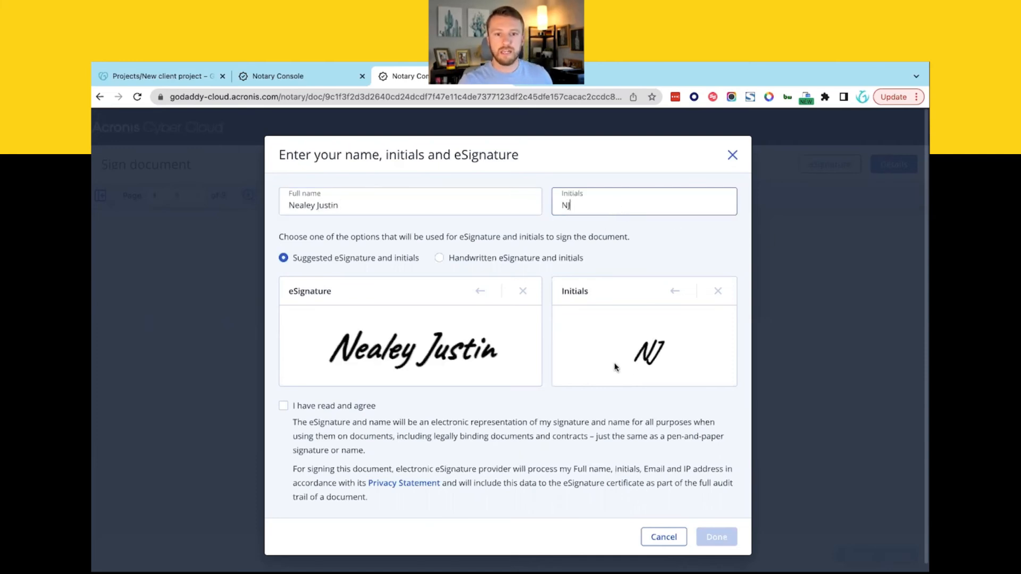
click(297, 410)
click(713, 539)
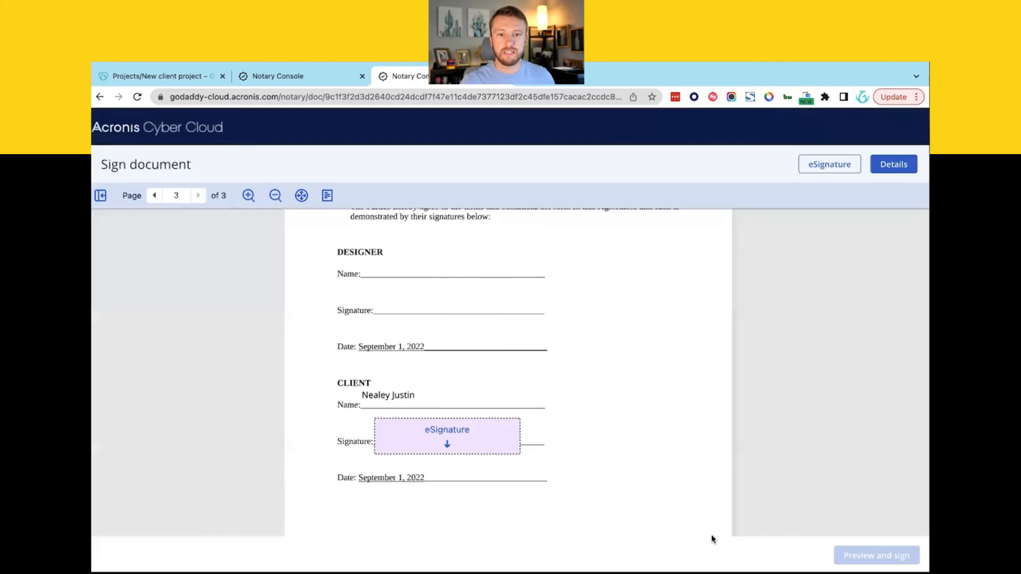
- Place the client's eSignature on the Signature line, preview the agreement and sign it
click(461, 442)
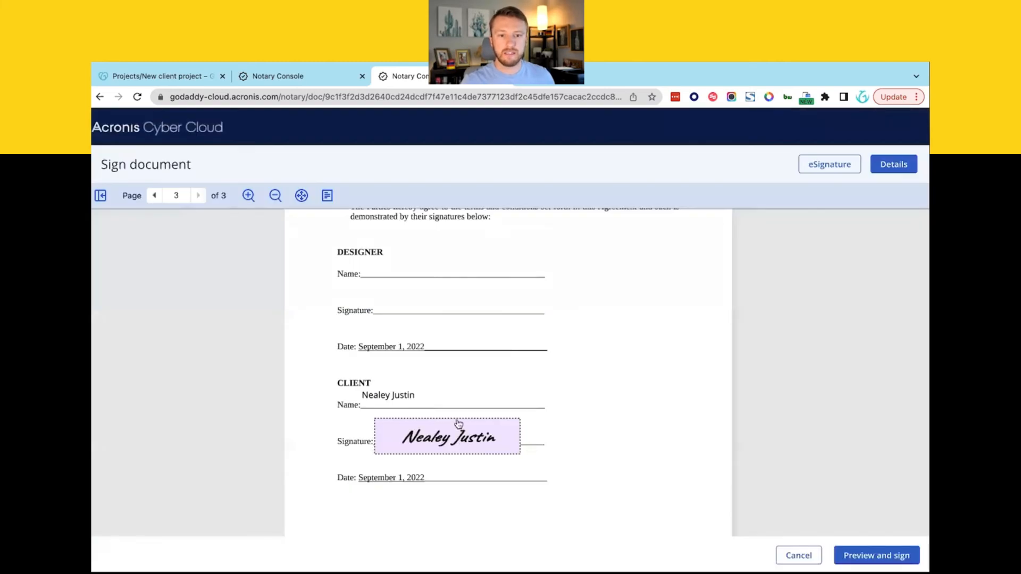
click(856, 556)
click(908, 555)
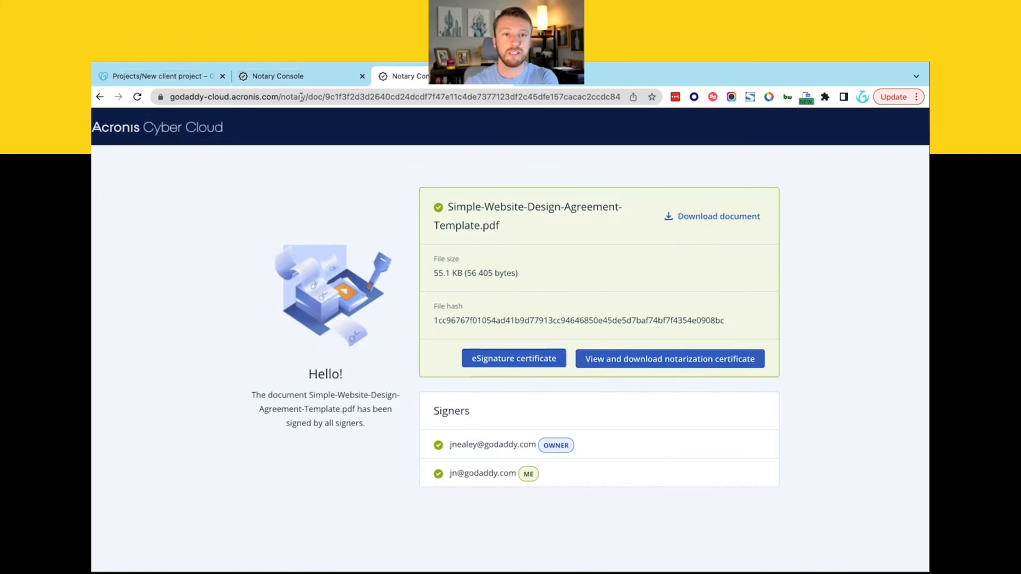
- Return to the Notary Console tab showing the agreement signed and notarized via Ethereum blockchain
click(284, 79)
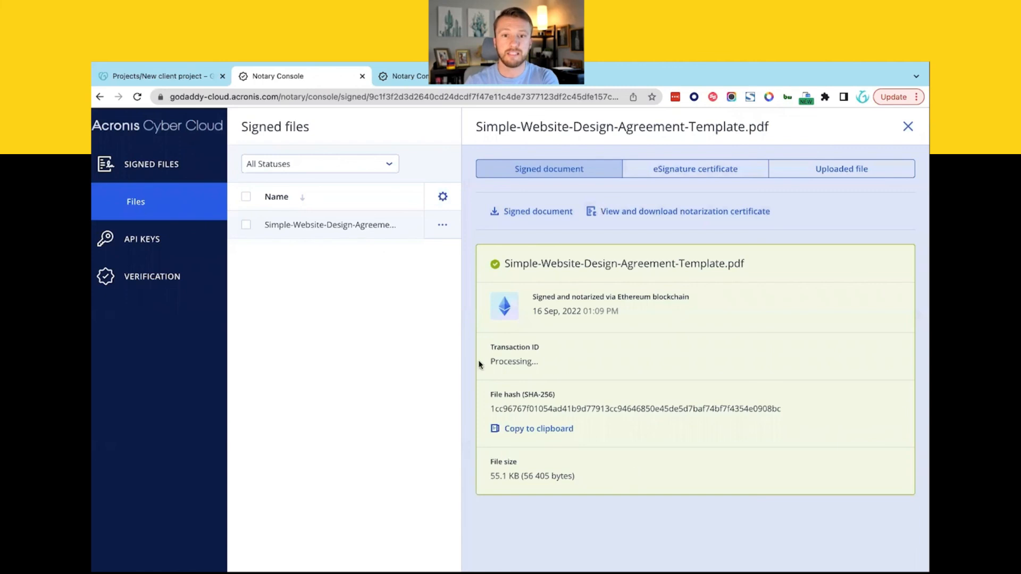
- Review the agreement's eSignature certificate, uploaded-file and signed-document details, then close the panel
click(908, 126)
click(438, 233)
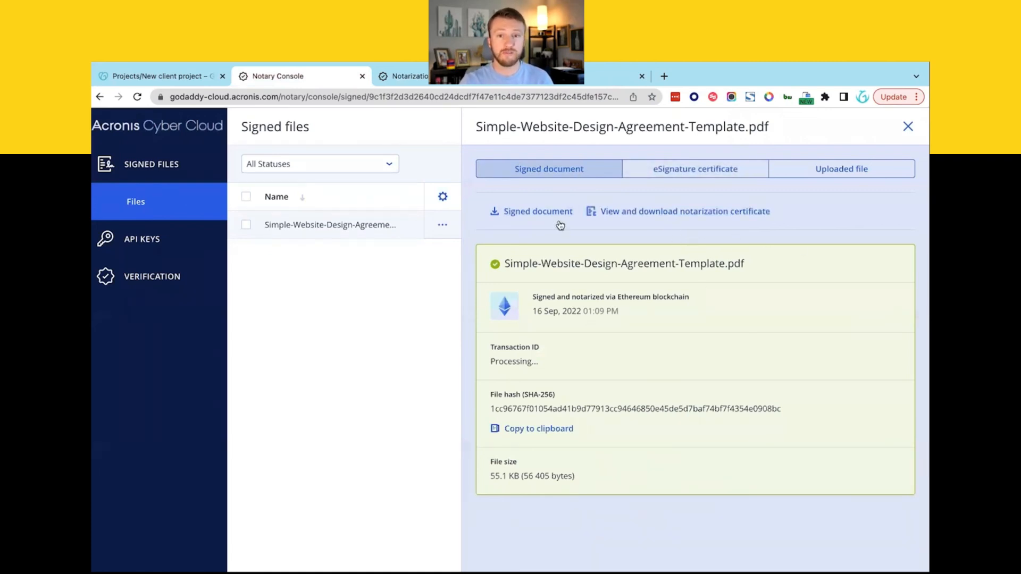
click(671, 170)
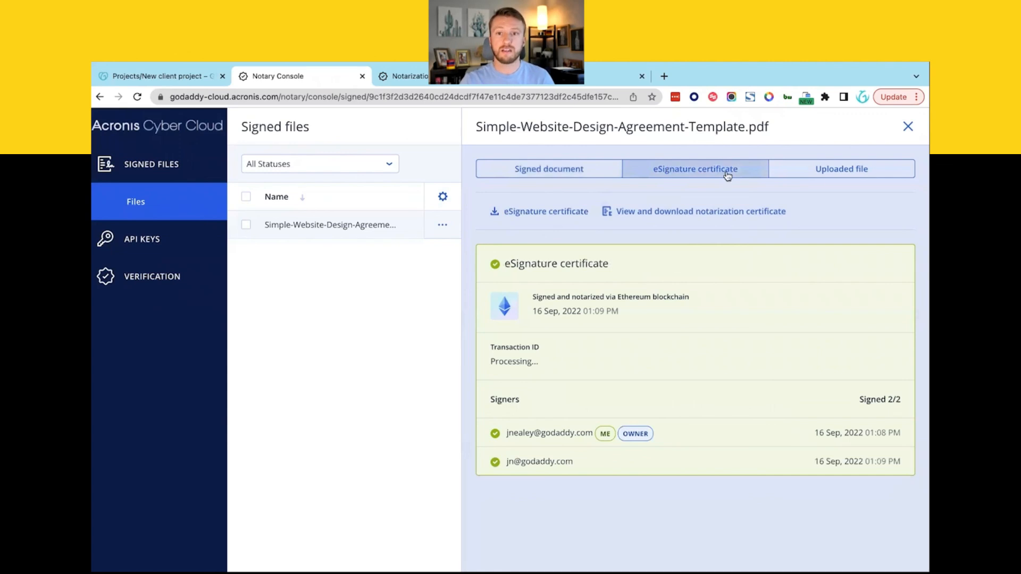
click(832, 175)
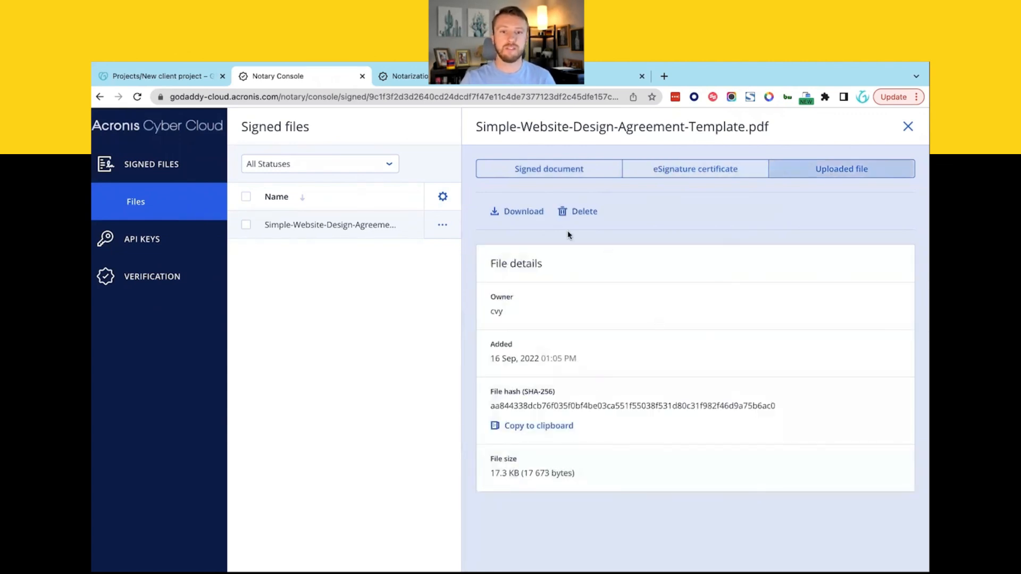
click(539, 170)
click(908, 126)
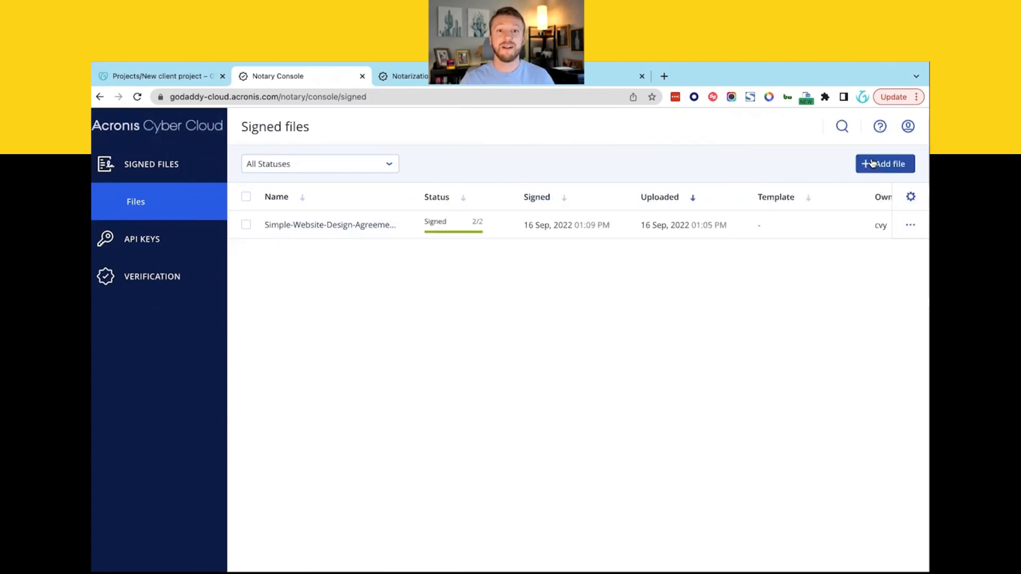